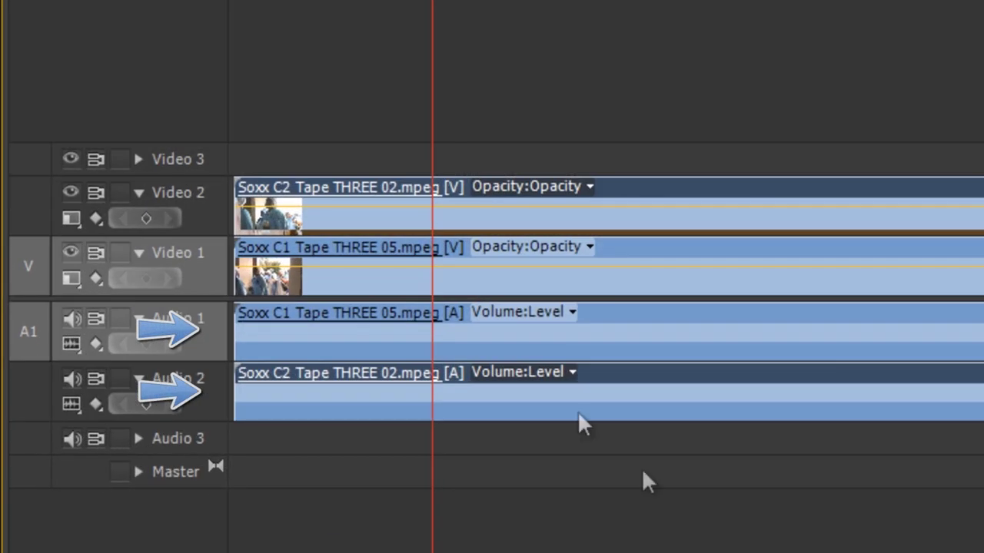
Step: Select the C1 Tape THREE 05 and C2 Tape THREE 02 clips so their waveforms draw on Audio 1 and 2
left_click(466, 339)
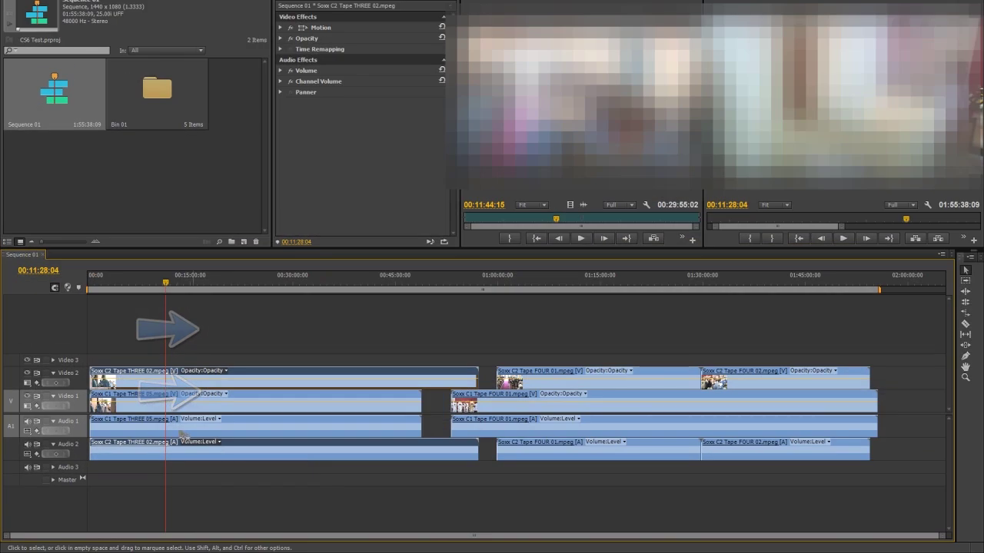
left_click(182, 432)
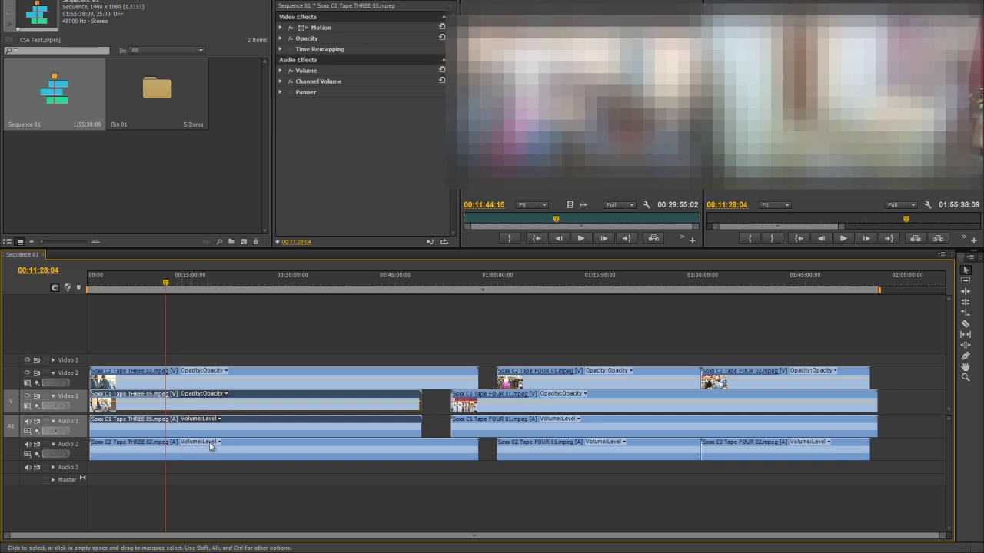
left_click(256, 448)
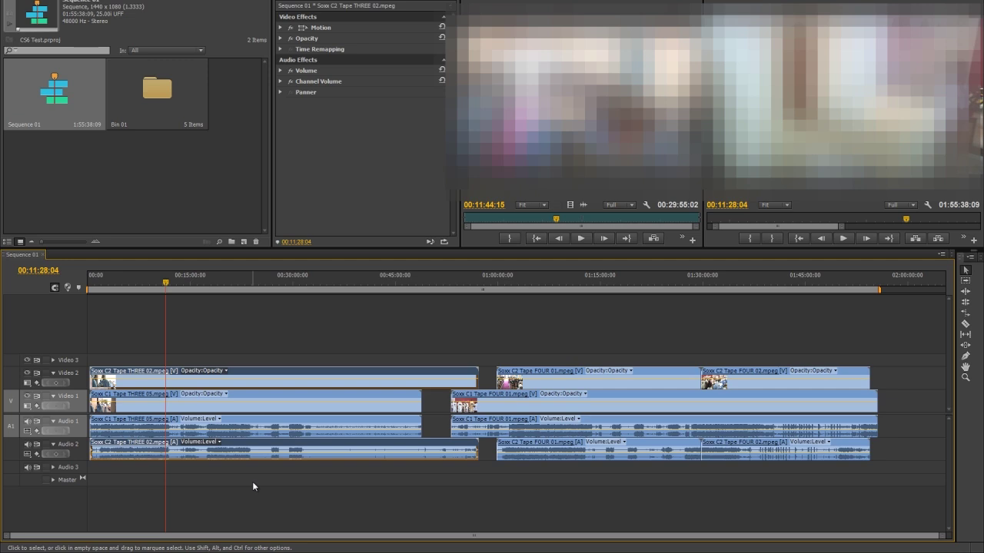
Step: Move the playhead near 00:11:59 and zoom the timeline to frame level around 00:13:56:15
left_click_drag(165, 285, 182, 286)
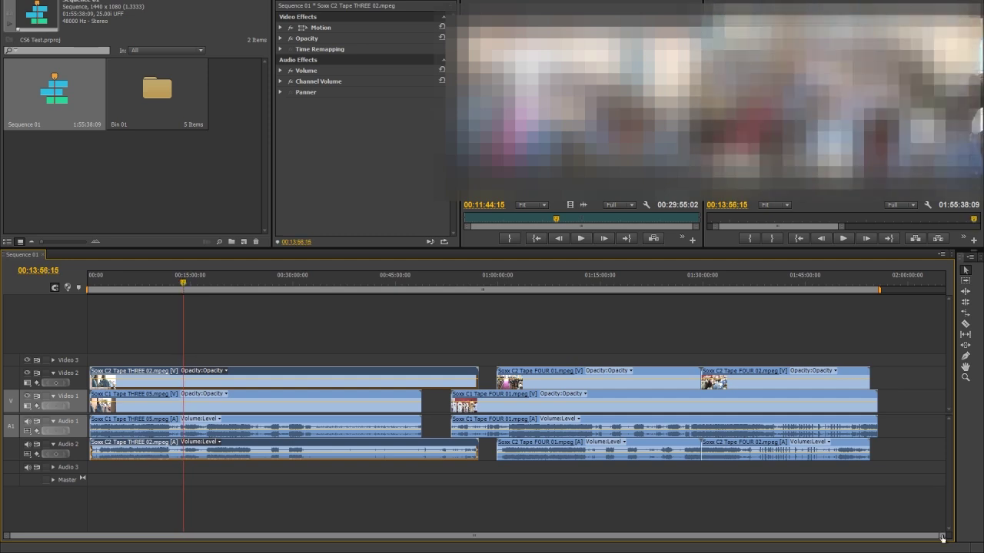
left_click_drag(944, 538, 464, 538)
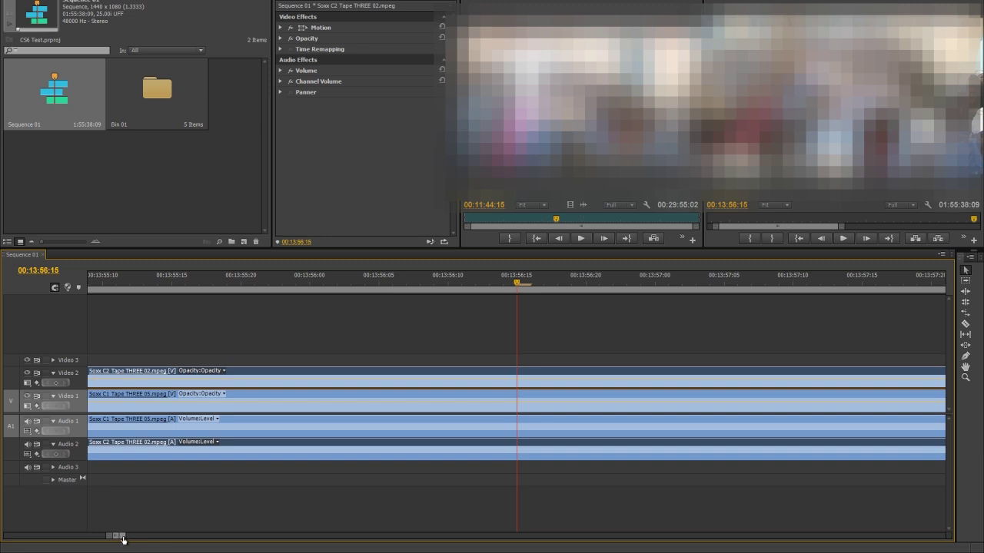
Step: Zoom the timeline out and back in, then mark C2 Tape THREE 02 at 00:13:56:15
left_click_drag(123, 536, 928, 542)
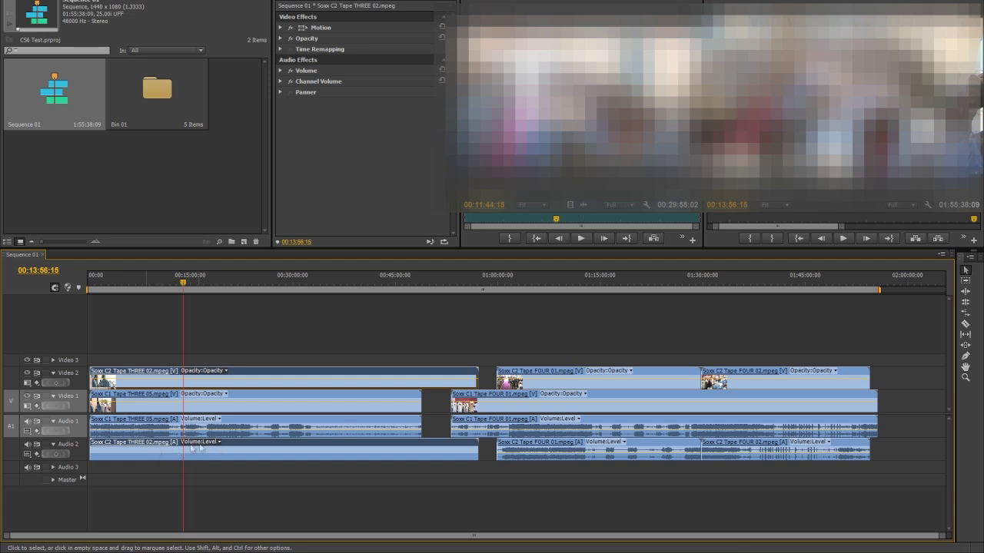
left_click_drag(942, 539, 341, 541)
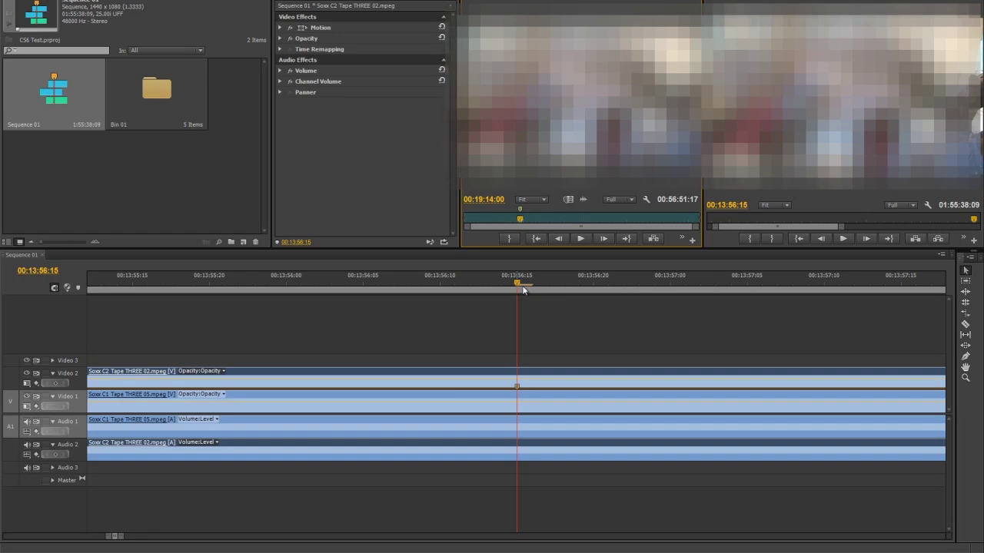
Step: Clear the current marker in the Program monitor and move the playhead to 00:13:57:06
right_click(561, 138)
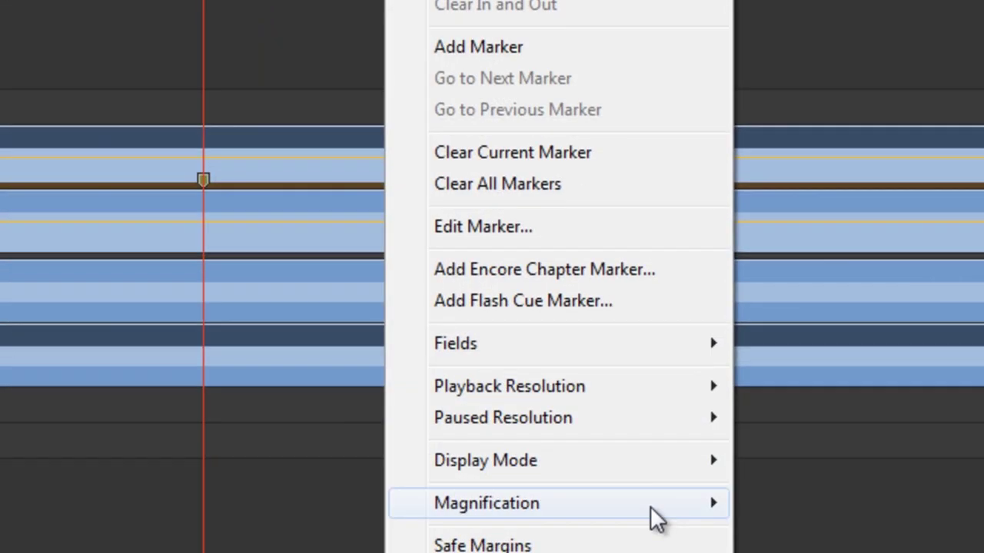
mouse_move(655, 520)
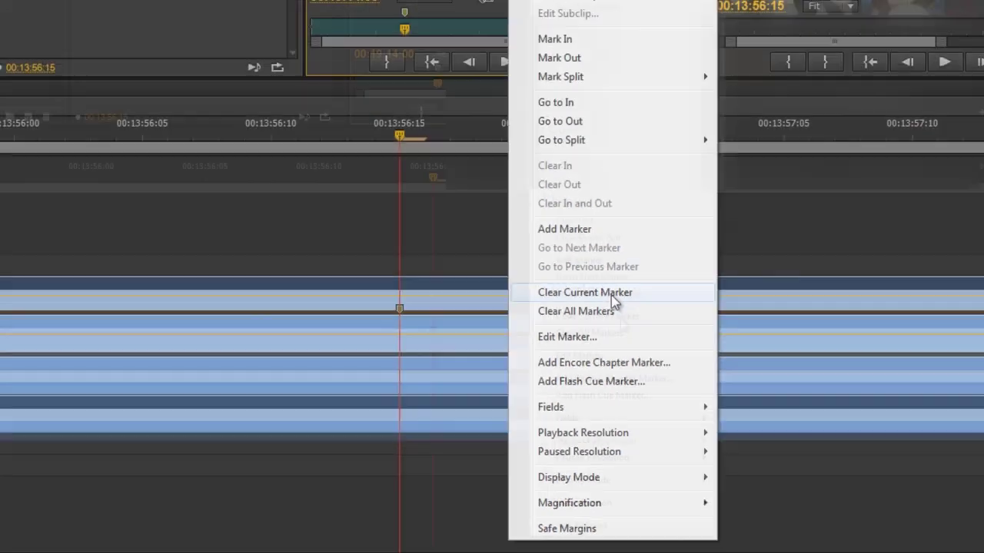
left_click(565, 154)
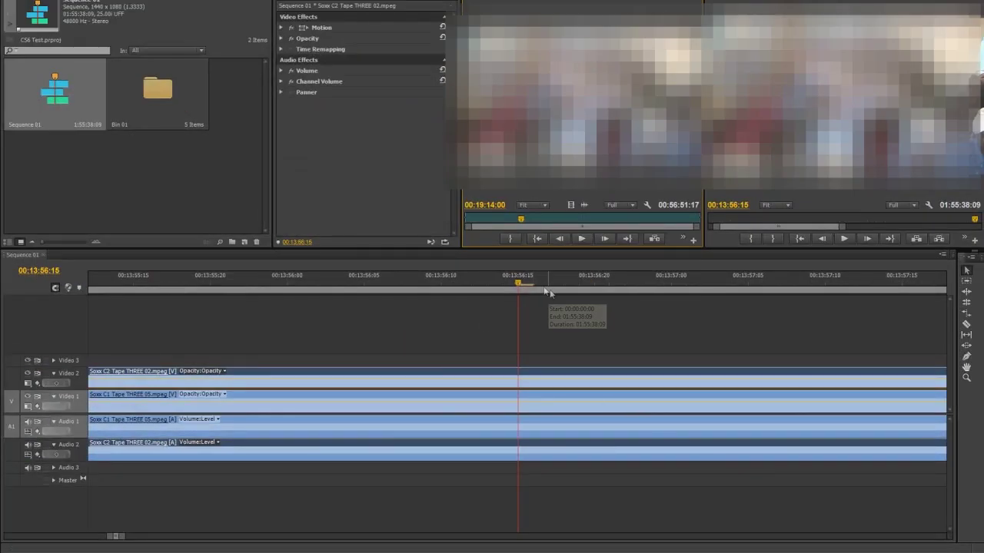
left_click_drag(520, 284, 749, 285)
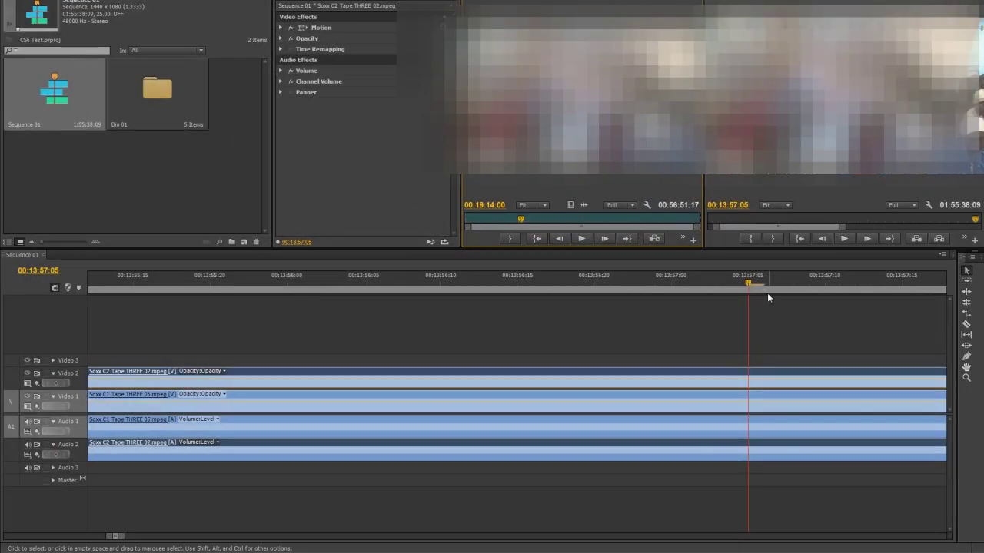
Step: Park the playhead at 00:13:57:10 and zoom out to the whole sequence with backslash
left_click_drag(761, 289, 830, 289)
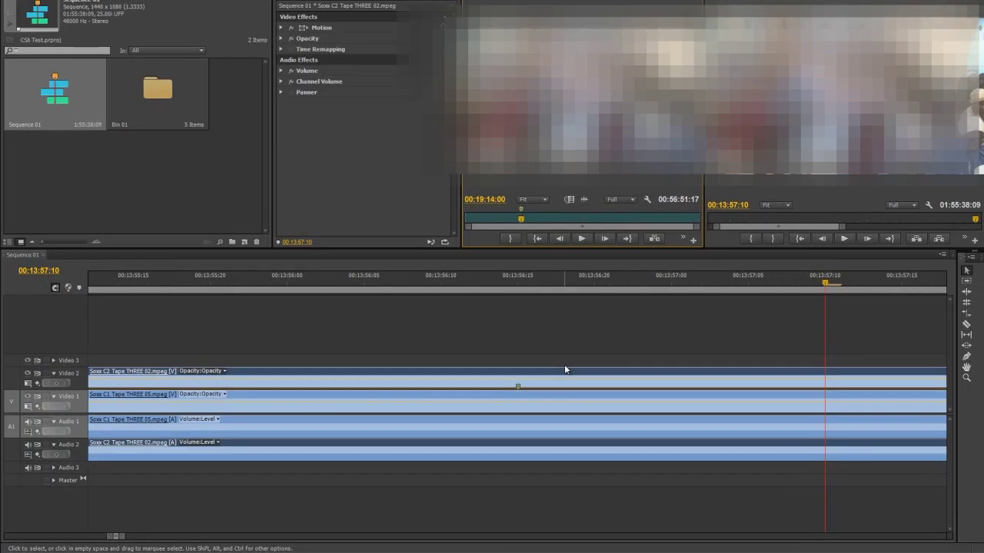
key("backslash")
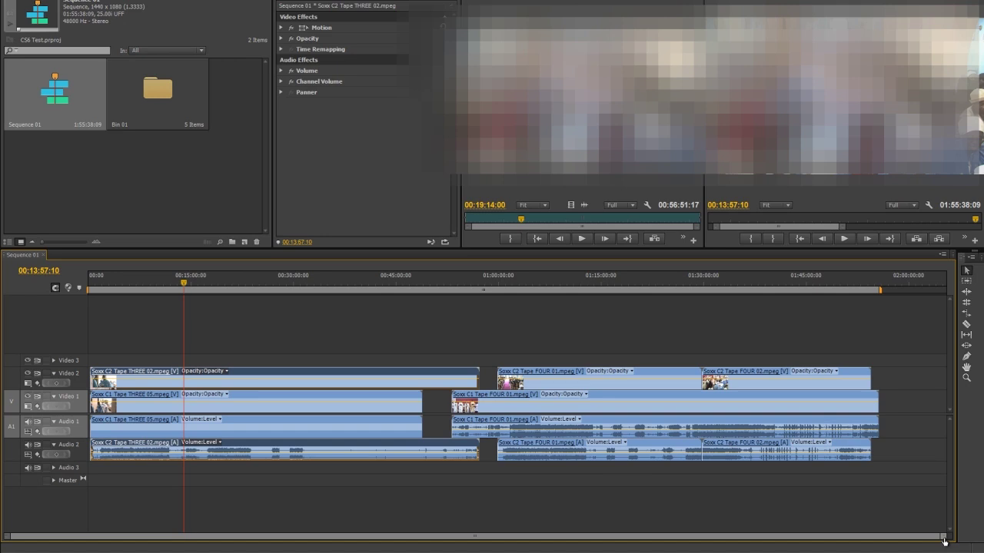
Step: Zoom to frame level with the scrollbar handle and place the playhead at 00:13:58:05
left_click_drag(945, 542, 503, 548)
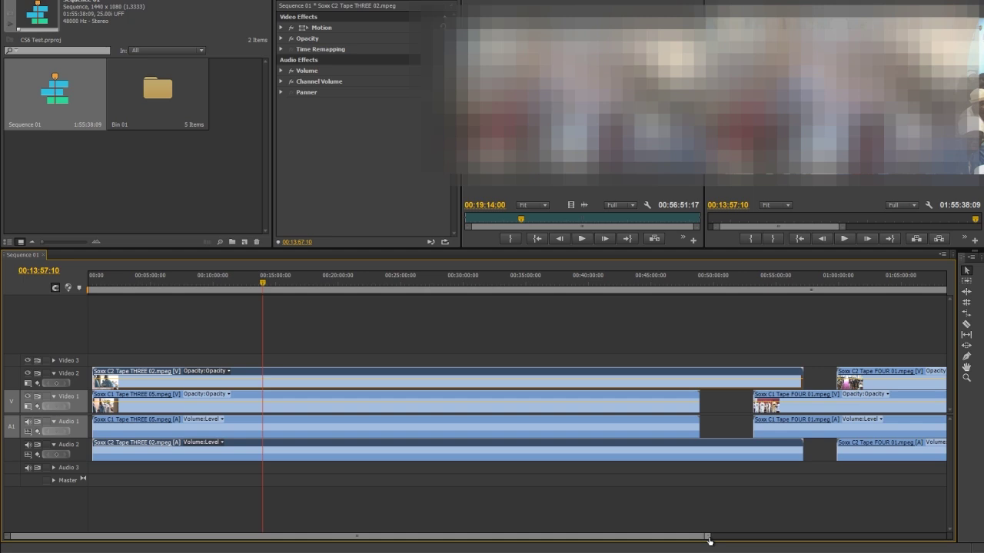
left_click_drag(708, 541, 970, 521)
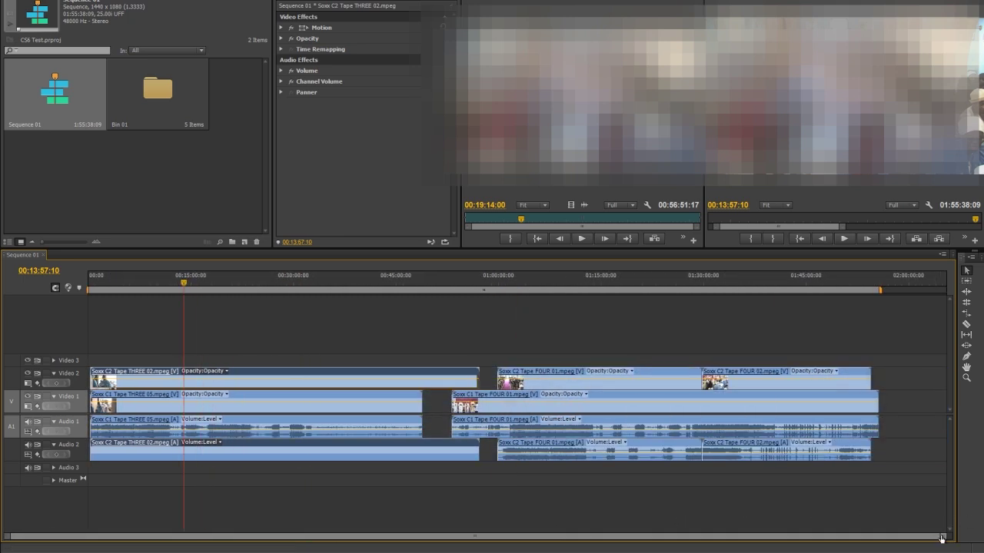
left_click_drag(942, 536, 518, 541)
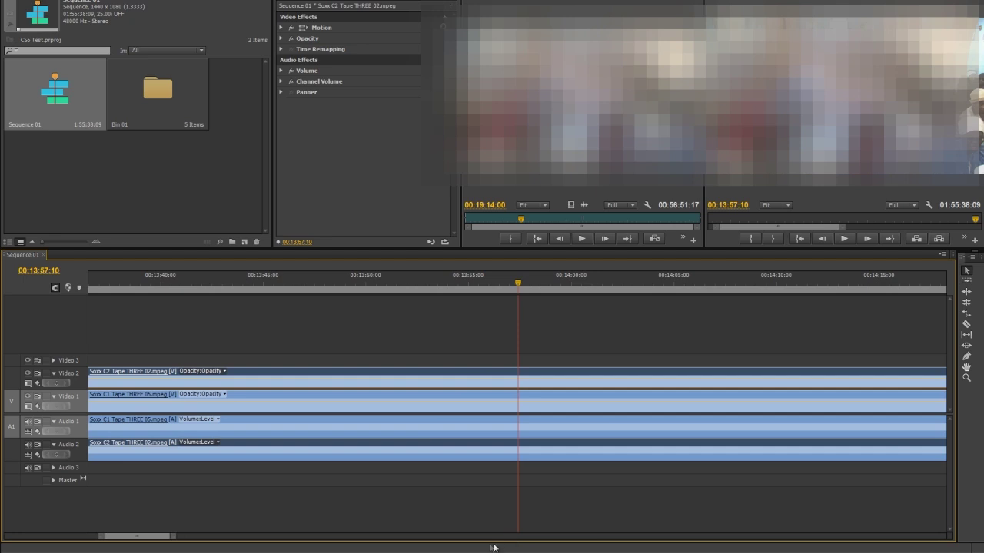
left_click_drag(174, 539, 48, 540)
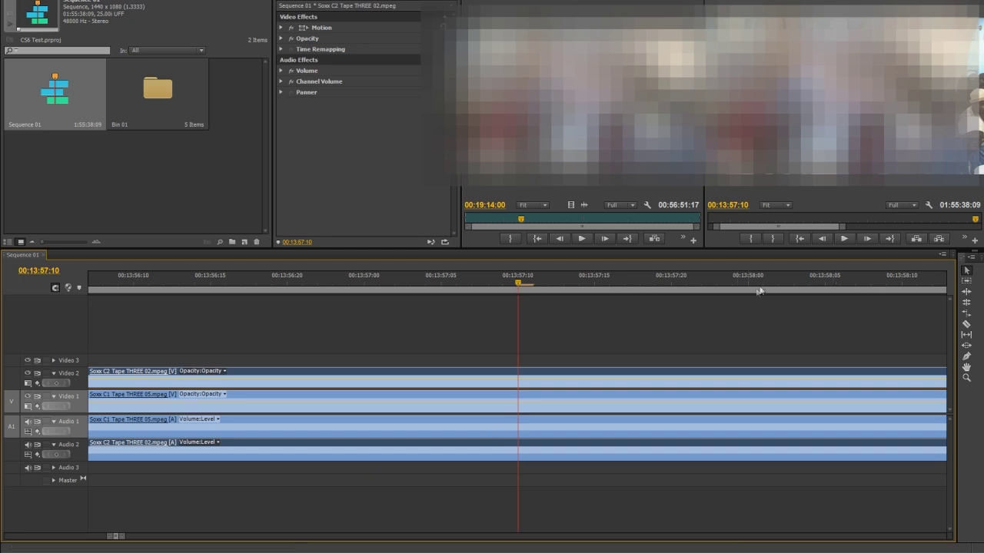
left_click_drag(520, 285, 826, 284)
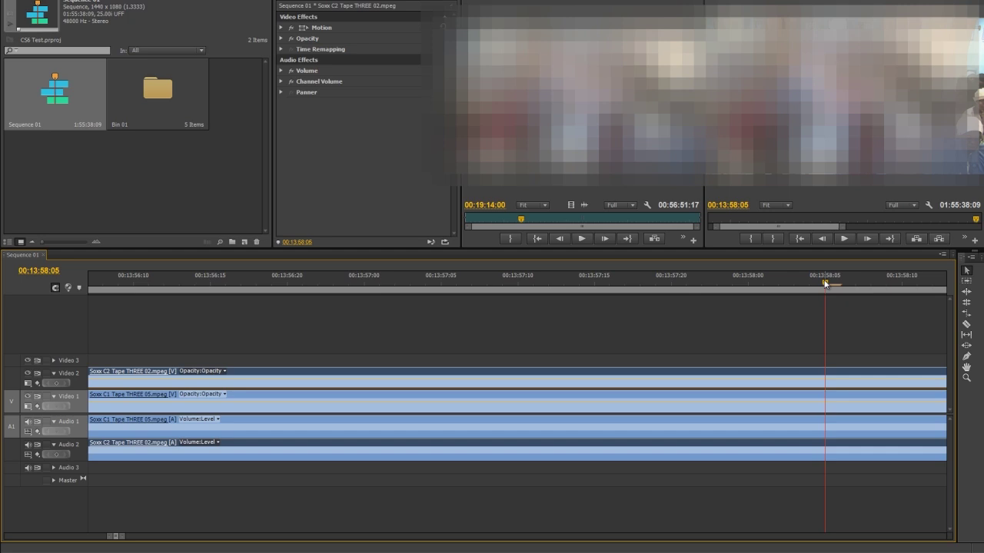
Step: Add a marker at 00:13:58:05 and zoom out to the full 1:55:38 sequence
key("m")
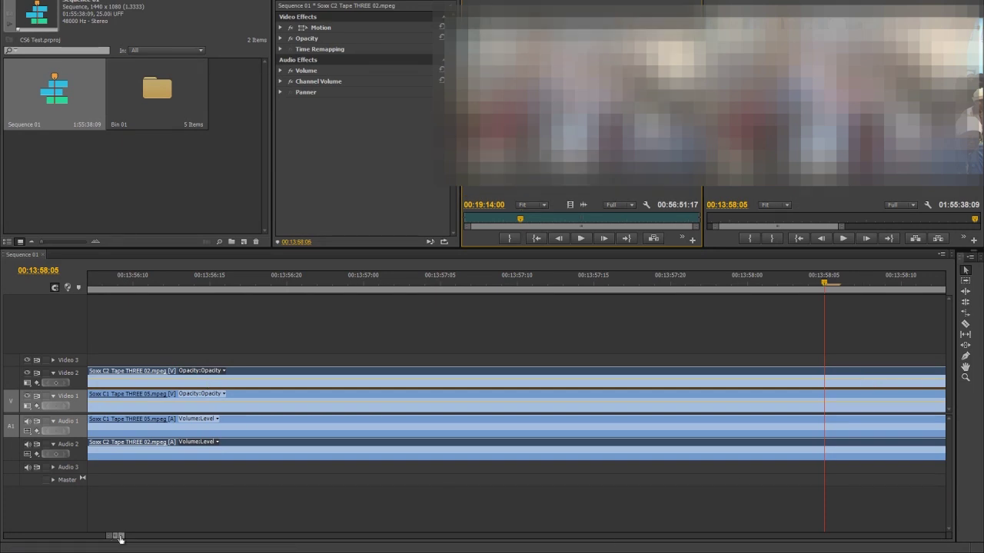
left_click_drag(123, 535, 950, 521)
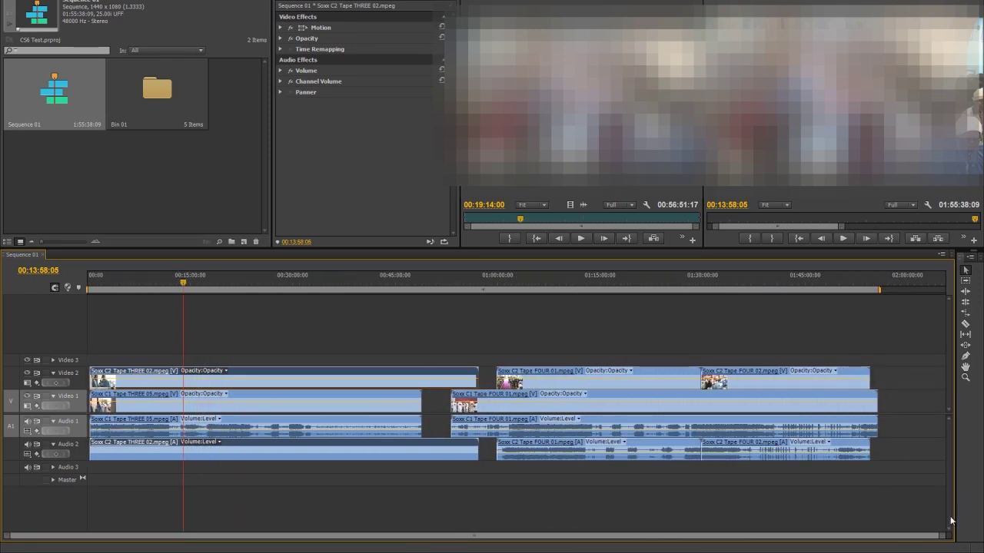
Step: Deselect the Tape THREE 02 clips, adjust the timeline zoom, and switch to the Soxx CS5.5 project
left_click(363, 482)
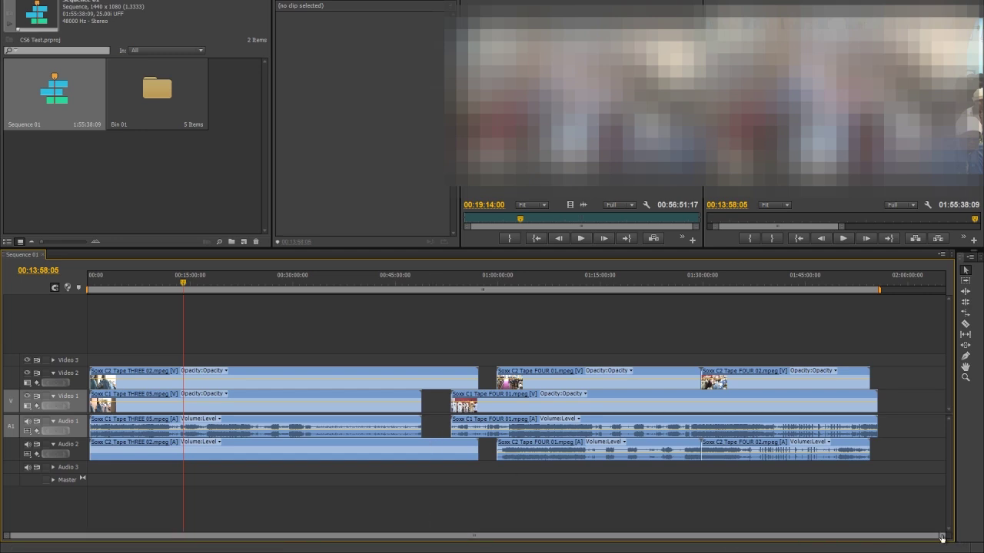
left_click_drag(942, 538, 371, 544)
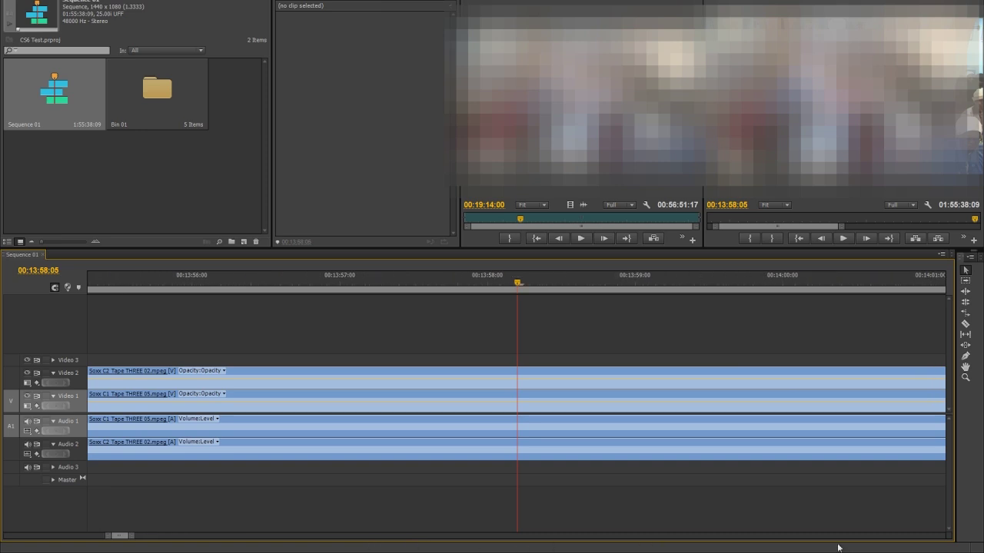
left_click_drag(132, 536, 256, 536)
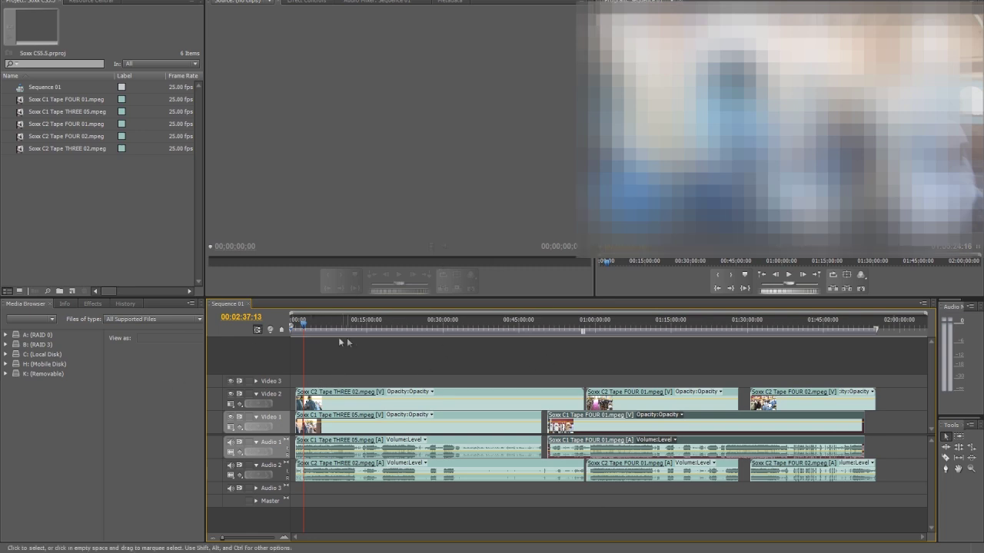
Step: Scrub the playhead forward, then back to about 00:14:26:09 over the Tape THREE clips
left_click(307, 325)
left_click_drag(306, 326, 790, 353)
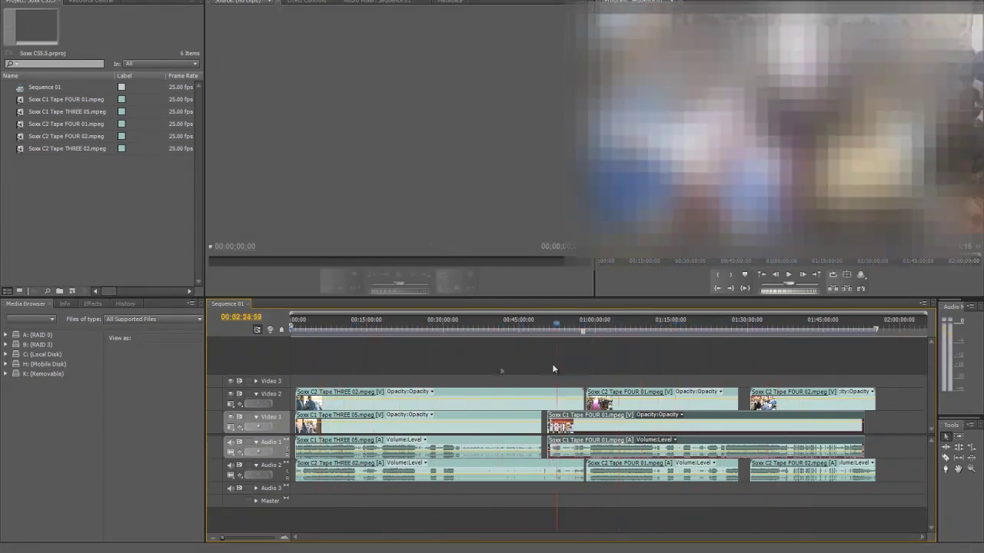
left_click_drag(552, 369, 365, 358)
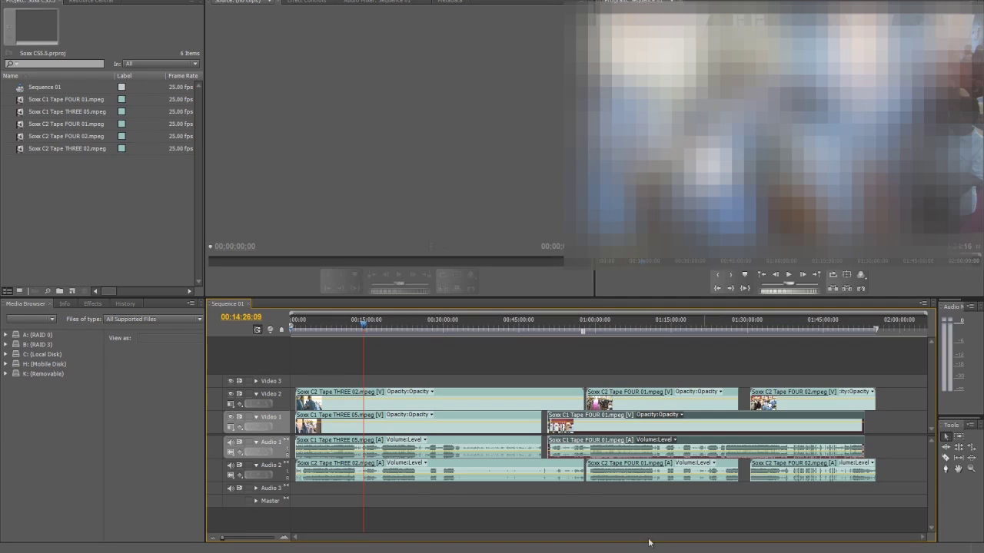
Step: Zoom in with Zoom In and =, placing the playhead on the 00:14:36 waveform peak at frame level
left_click(286, 539)
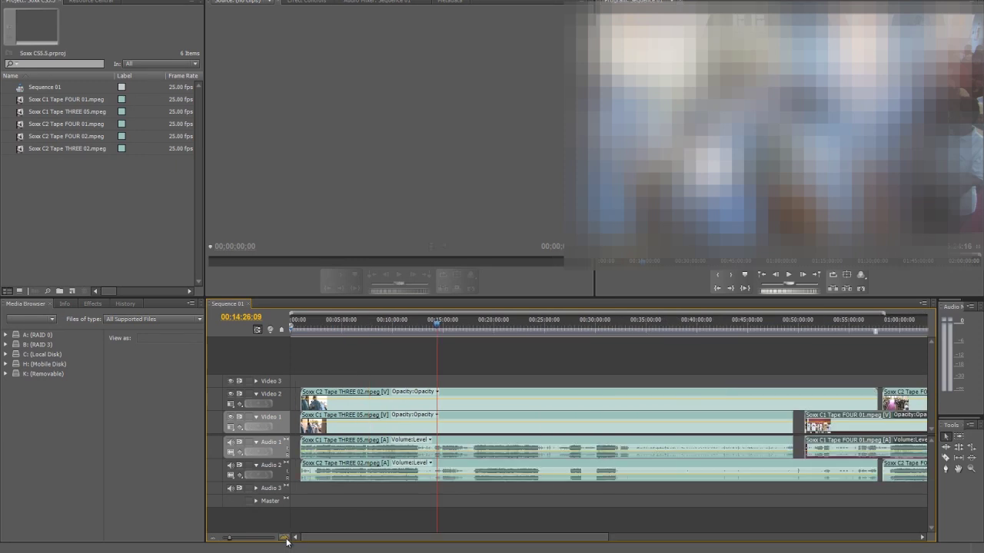
left_click(285, 539)
left_click(286, 539)
left_click(286, 539)
key("equal")
key("equal")
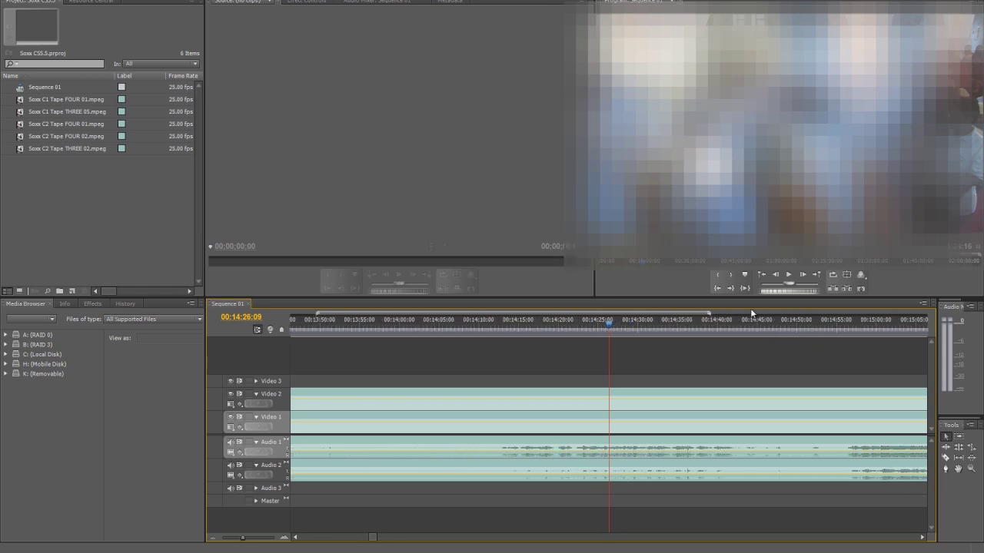
key("equal")
key("equal")
left_click_drag(618, 327, 769, 329)
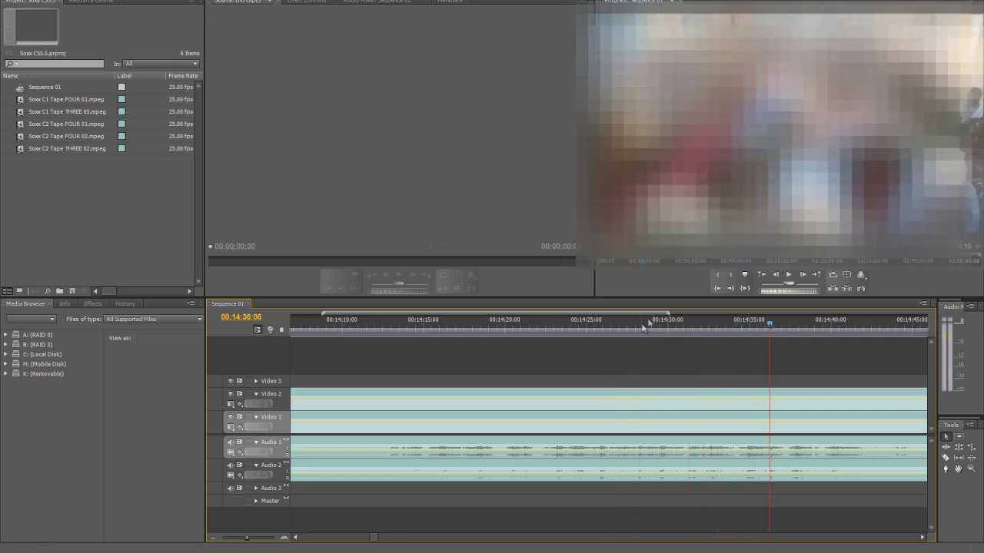
key("equal")
key("equal")
key("equal")
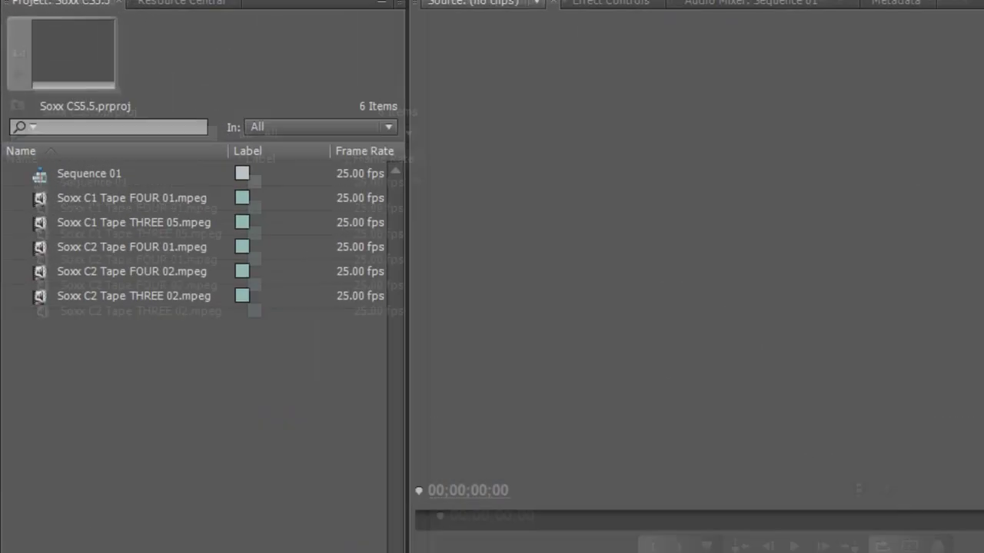
Step: Set numbered clip markers on the stacked clips at the matching waveform peak
left_click(123, 1)
mouse_move(378, 291)
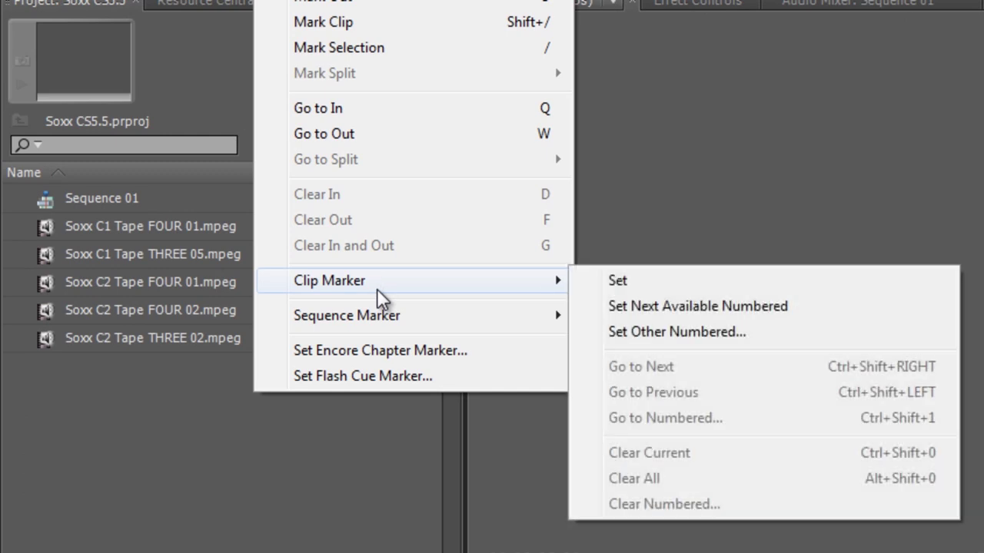
left_click(817, 291)
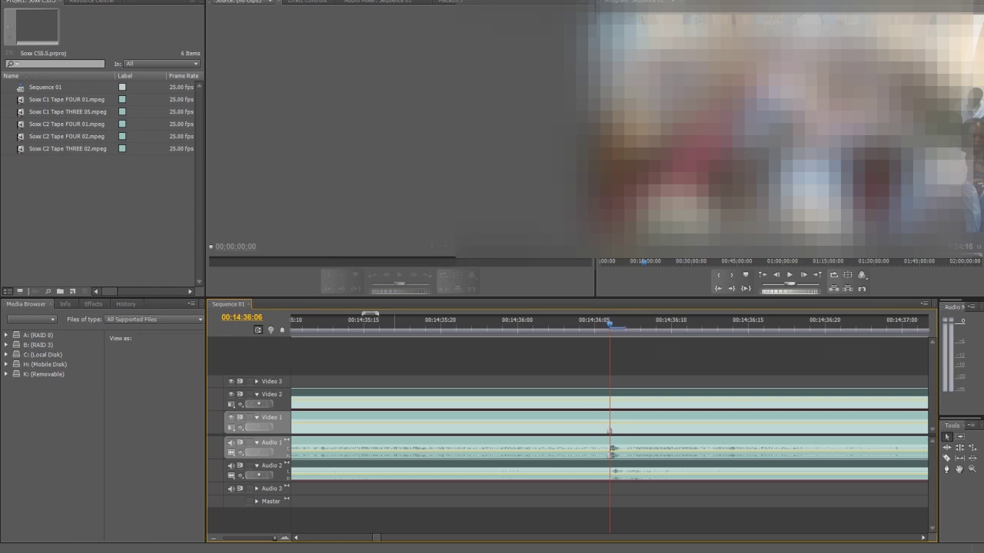
left_click(126, 1)
mouse_move(225, 124)
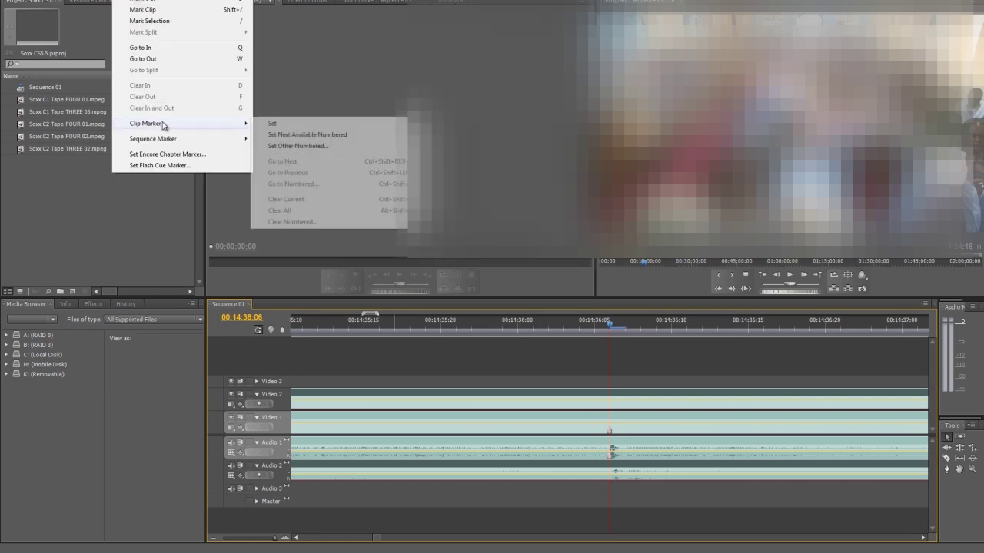
left_click(287, 136)
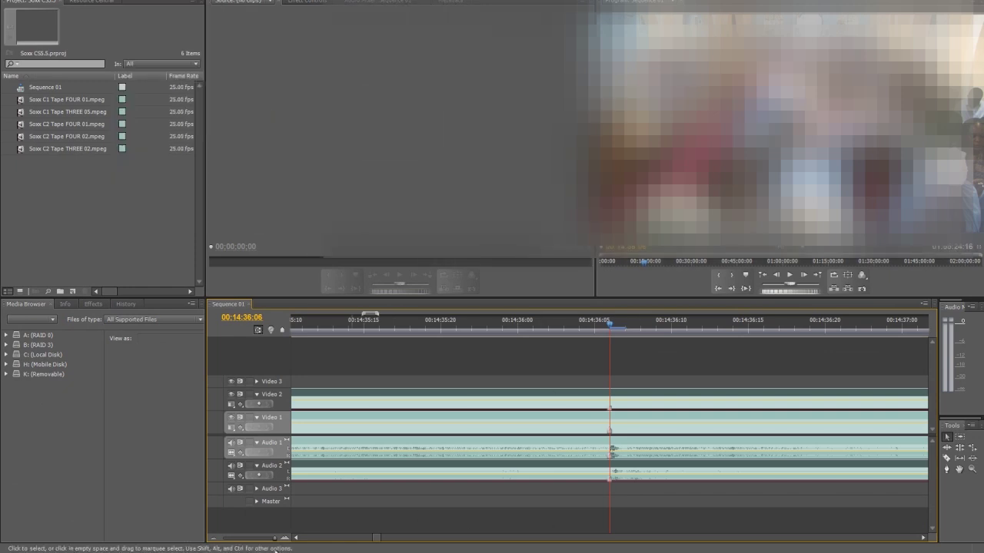
Step: Zoom the timeline out slightly and load Soxx C2 Tape THREE 02.mpeg in the Source monitor
left_click(214, 537)
left_click(214, 537)
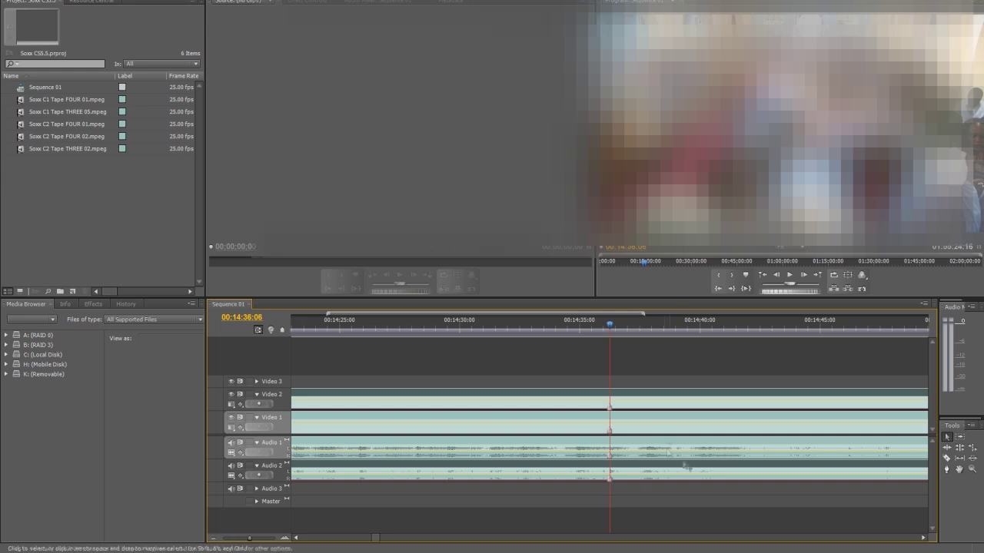
double_click(661, 395)
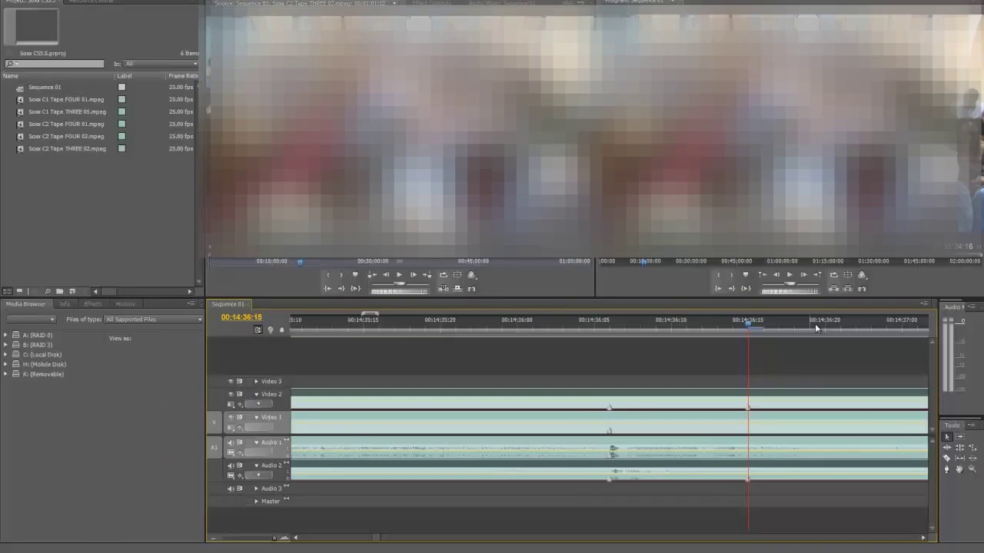
Step: Deselect the clips, put the playhead at 00:55:56:10, and zoom in toward frame level
left_click(370, 527)
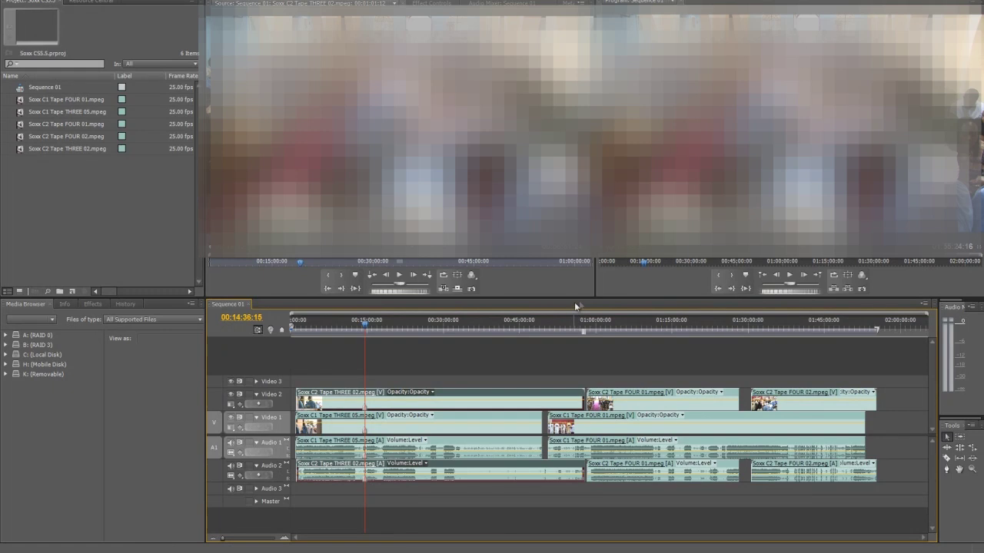
left_click_drag(582, 327, 576, 327)
left_click(283, 538)
left_click(283, 538)
left_click(283, 538)
left_click(283, 538)
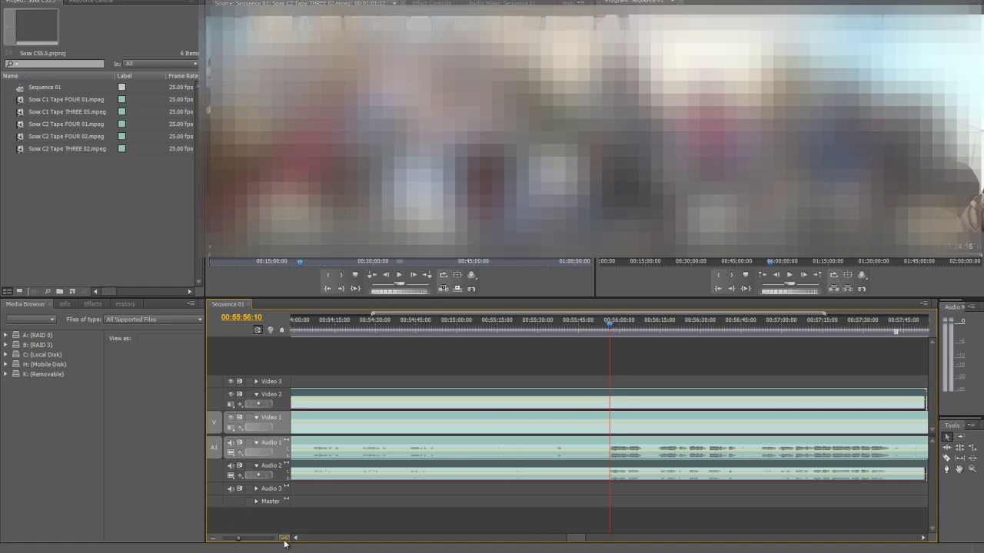
left_click(283, 538)
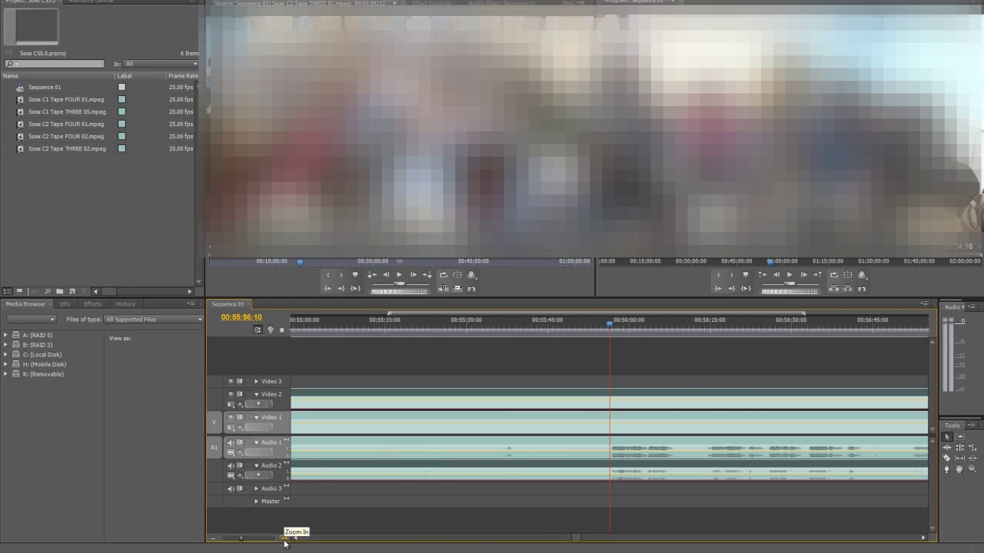
left_click(284, 538)
left_click(284, 538)
left_click(283, 538)
Step: Compare the Tape FOUR waveforms with the zoom slider, ending about a minute around 00:55:56
left_click_drag(254, 539, 218, 541)
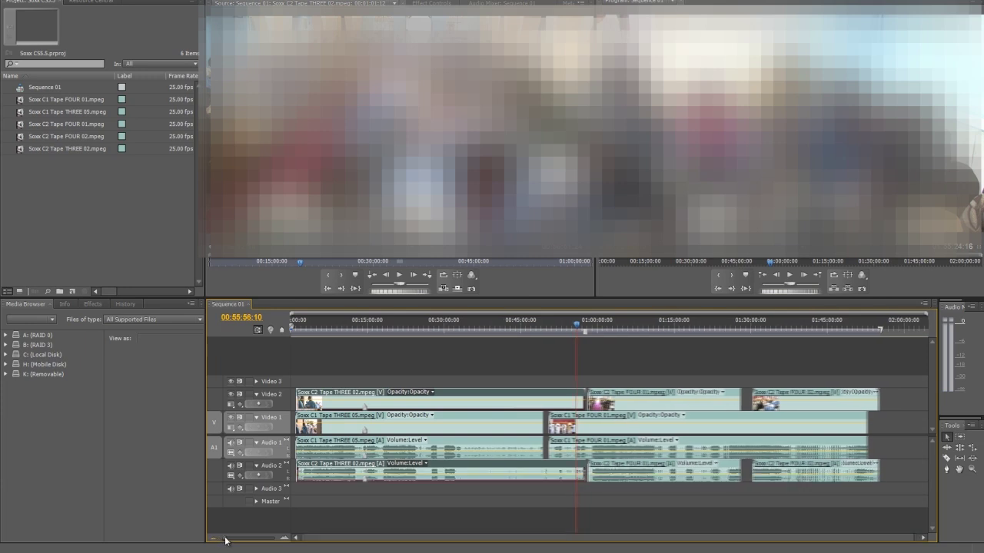
left_click_drag(226, 539, 277, 540)
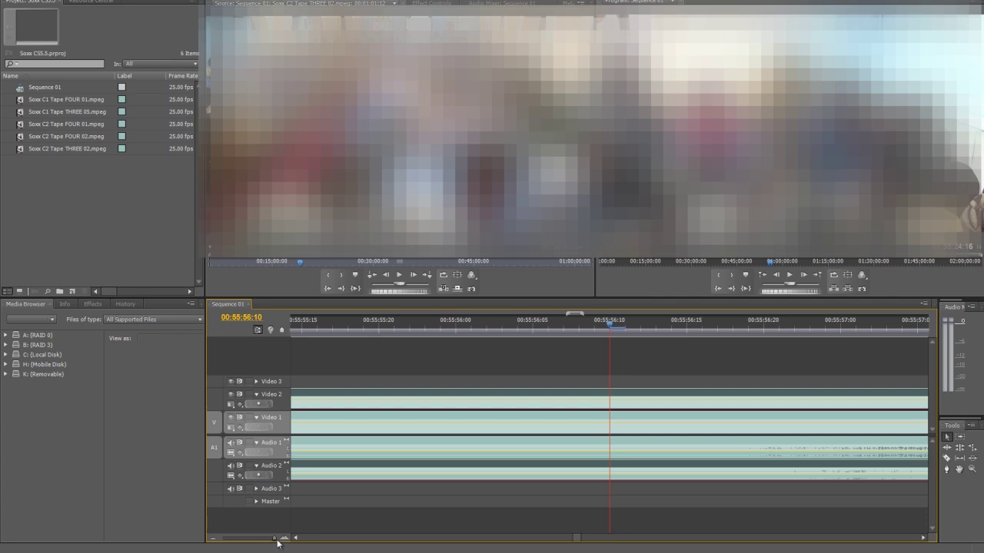
left_click_drag(276, 538, 229, 544)
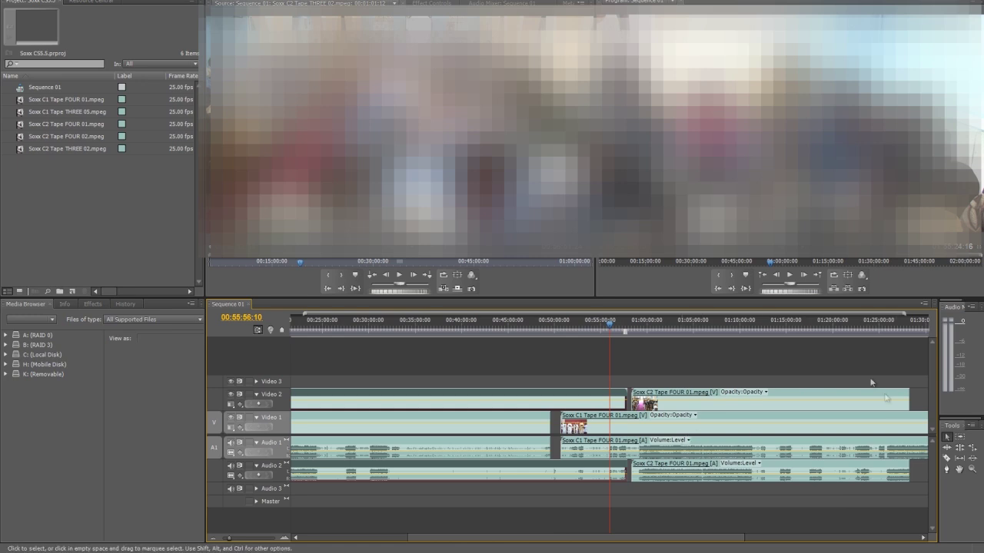
Step: Inspect the waveforms zoomed in at 01:11:51:05, then show the whole sequence and scroll the timeline
left_click_drag(773, 333, 758, 336)
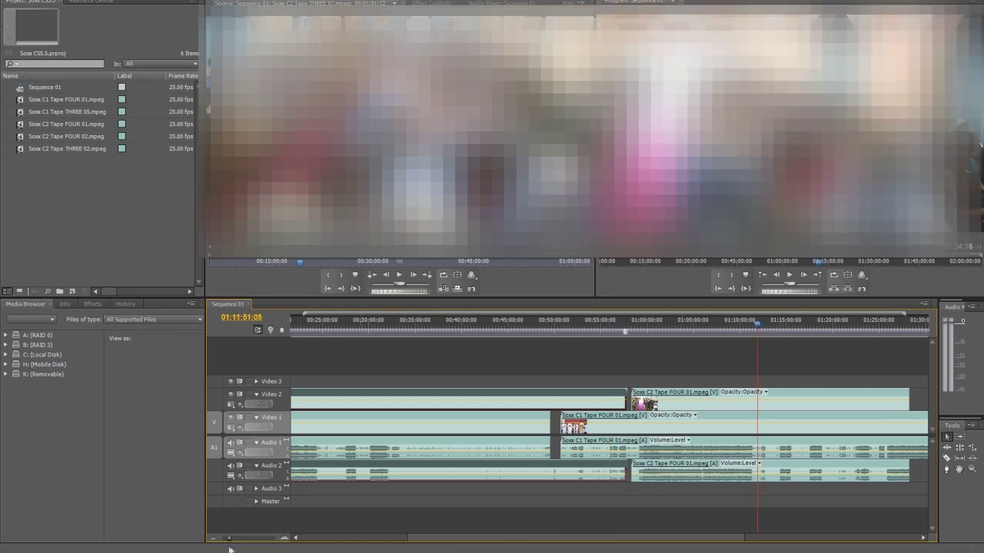
left_click_drag(229, 543, 278, 543)
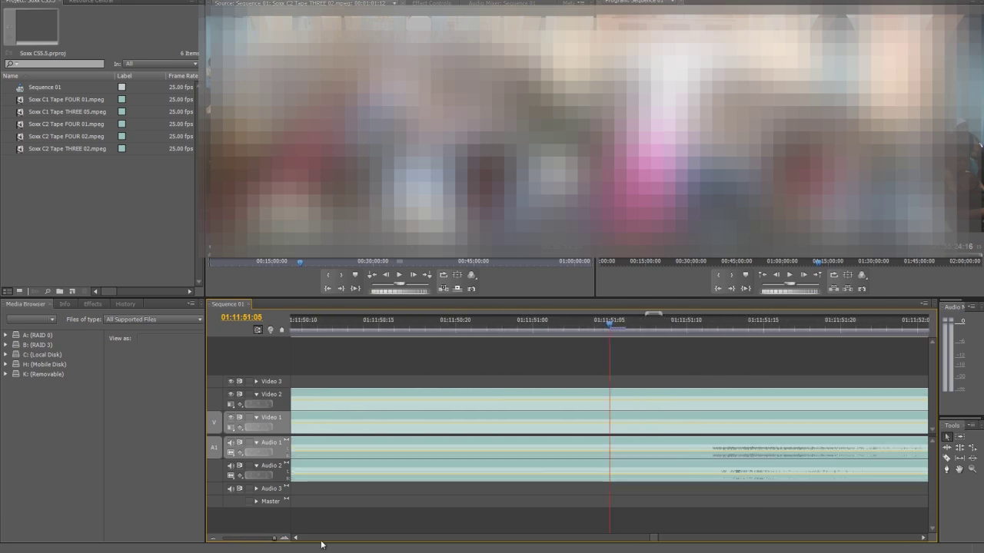
key("backslash")
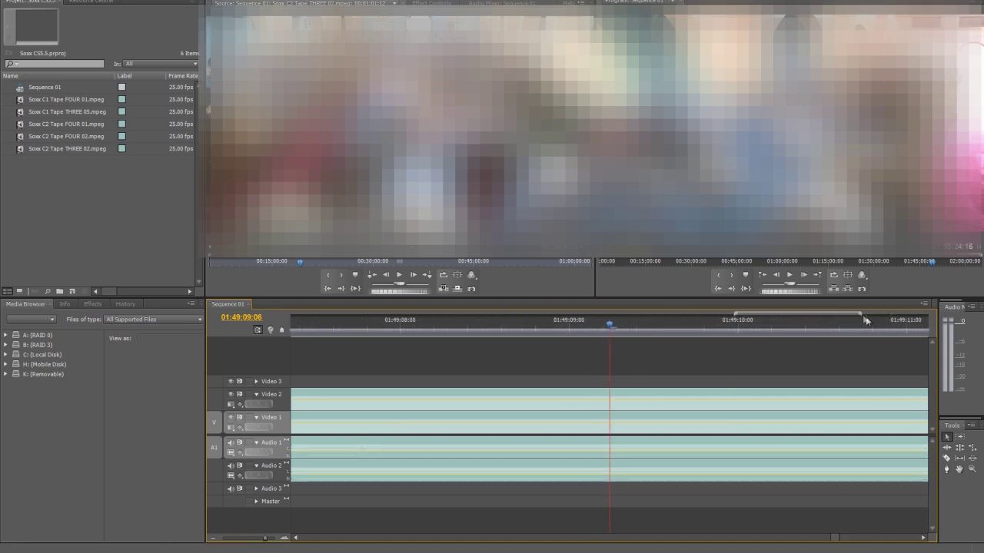
scroll(803, 315, "down", 5)
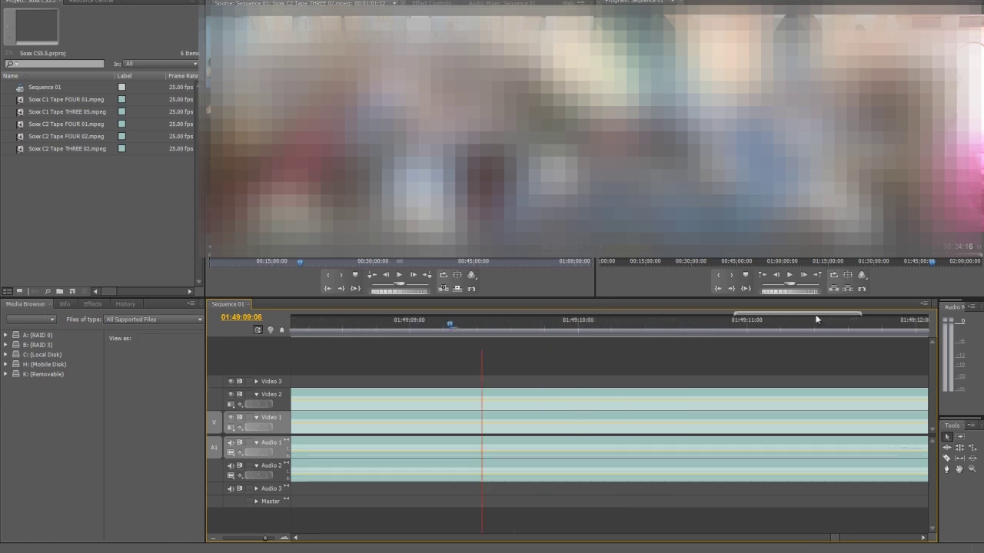
scroll(821, 315, "down", 12)
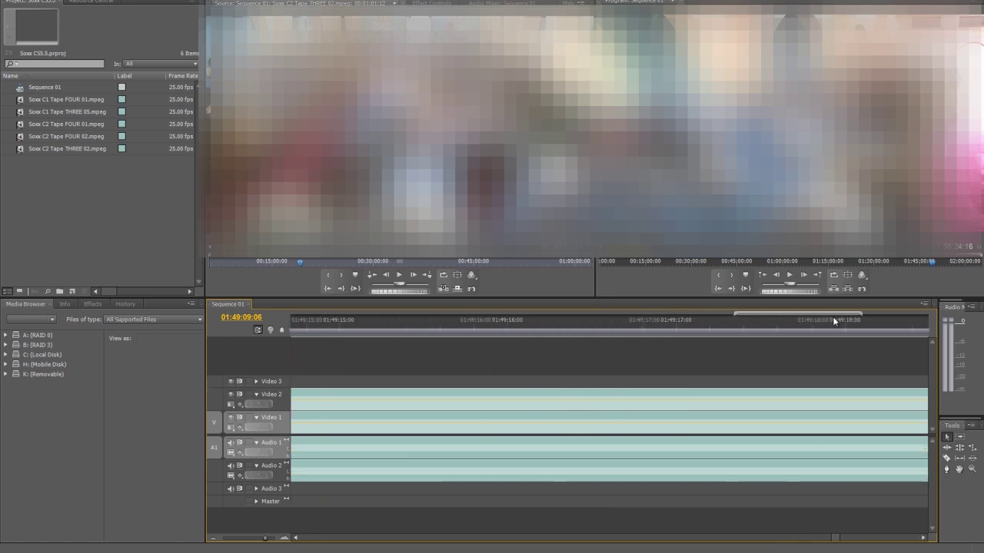
scroll(836, 323, "down", 3)
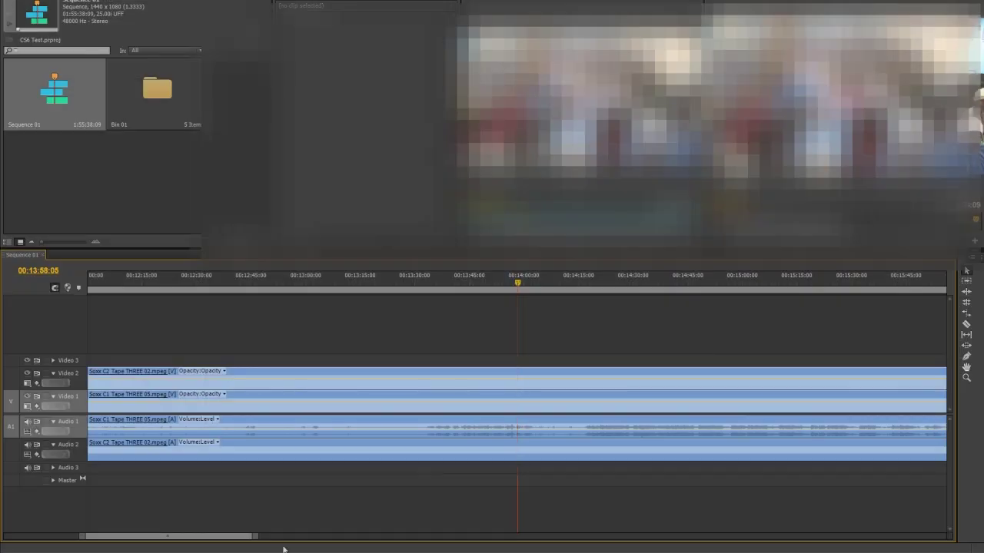
Step: Zoom the CS6 timeline out to show the multicam sequence from the start to about 58 minutes
left_click_drag(255, 538, 883, 537)
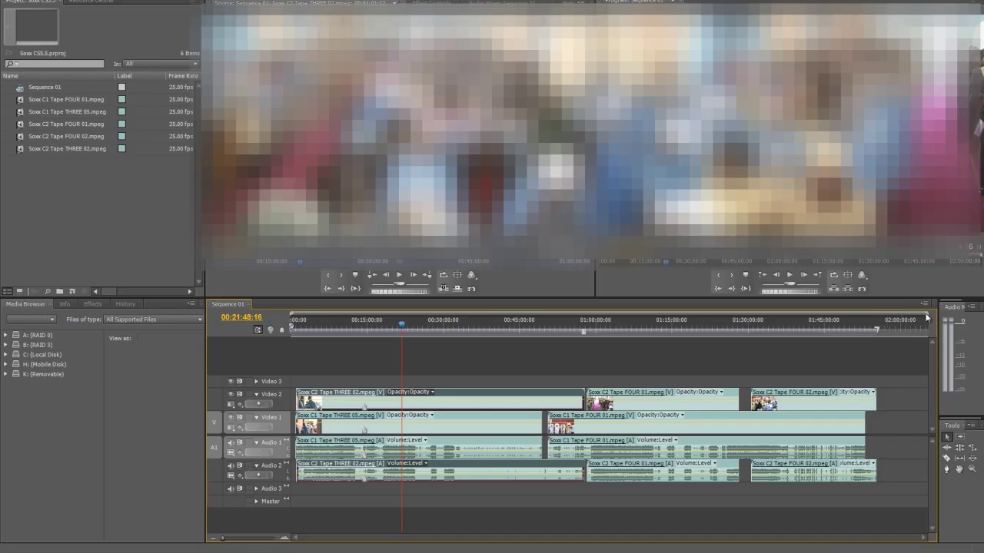
Step: Zoom the CS5.5 timeline in with = and back out with - until clip names show
key("=")
key("=")
key("=")
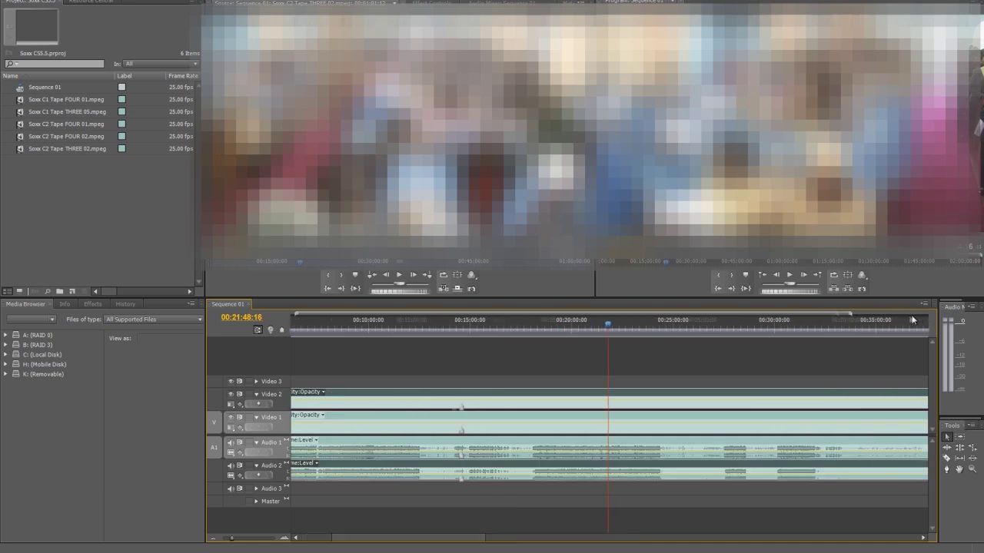
key("minus")
key("minus")
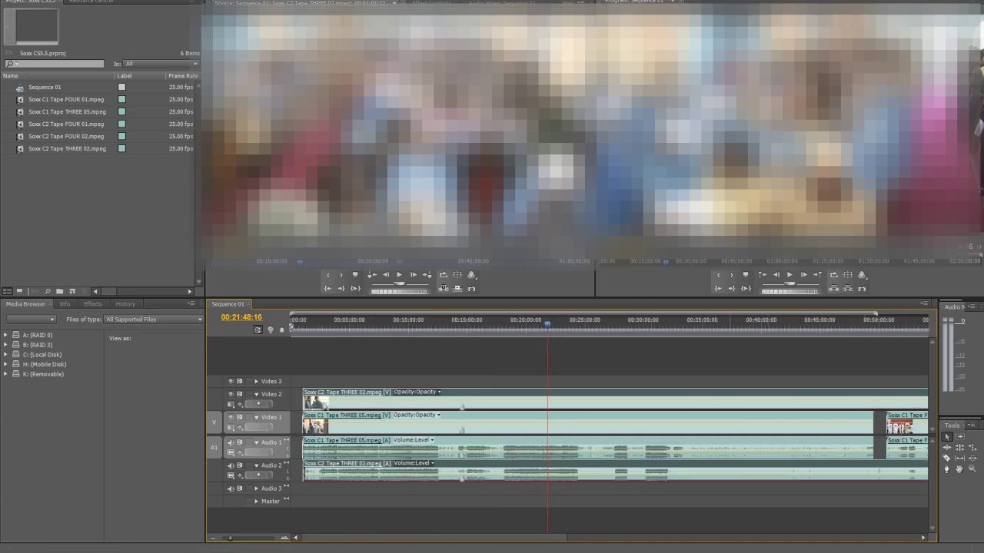
mouse_move(268, 552)
mouse_move(649, 552)
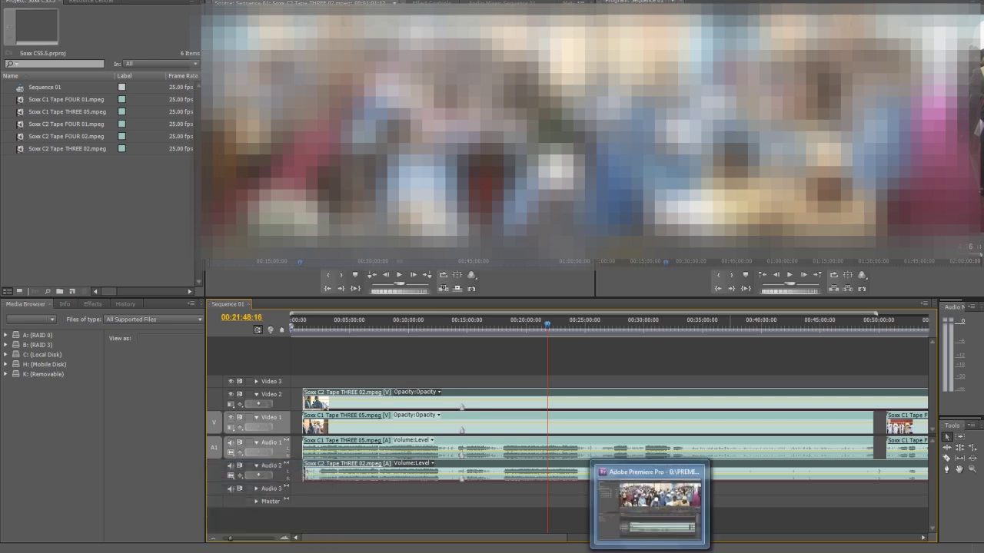